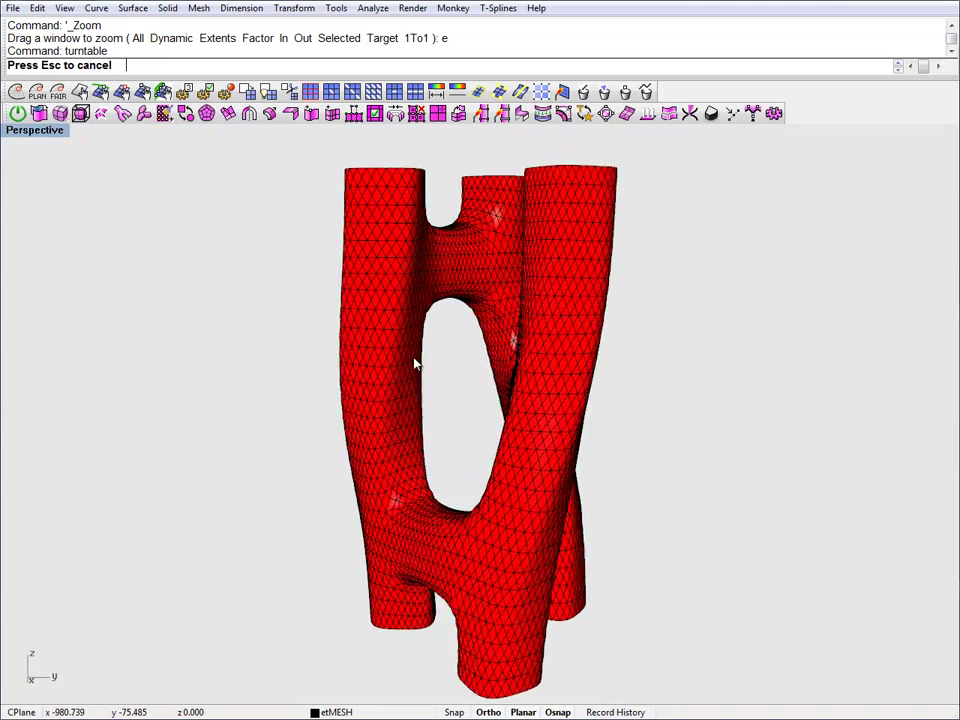
# Step: End the Turntable rotation so the red branching tube mesh holds still
pyautogui.press('Escape')
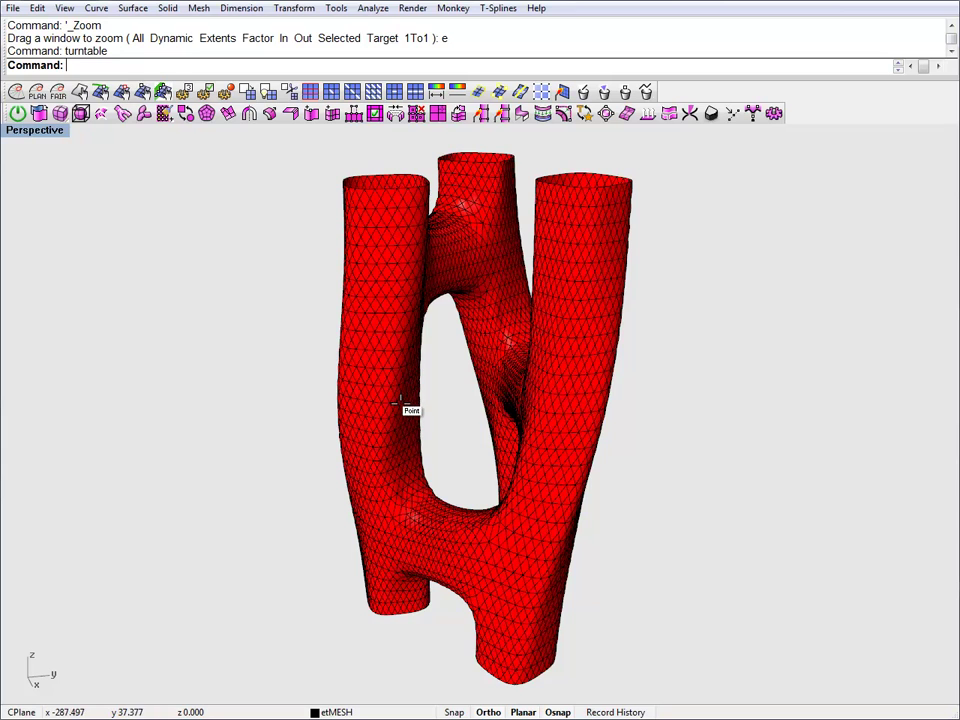
# Step: Measure the left tube's height from base to top rim as 244.133 m
pyautogui.write('d')
pyautogui.press('Return')
pyautogui.click(394, 620)
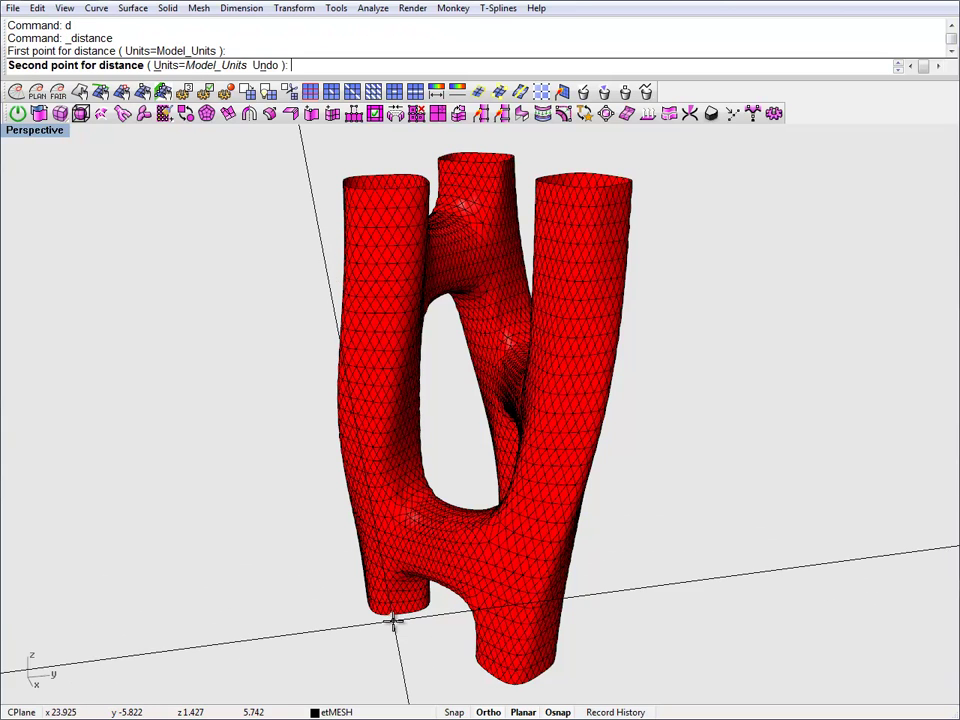
pyautogui.click(381, 178)
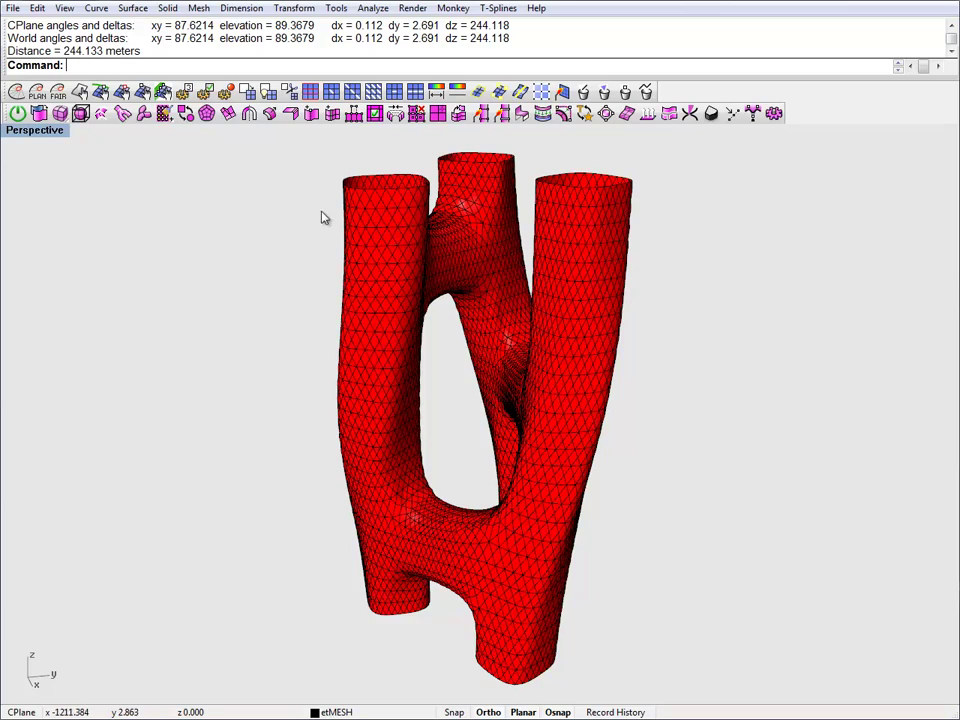
pyautogui.scroll(8, 374, 226)
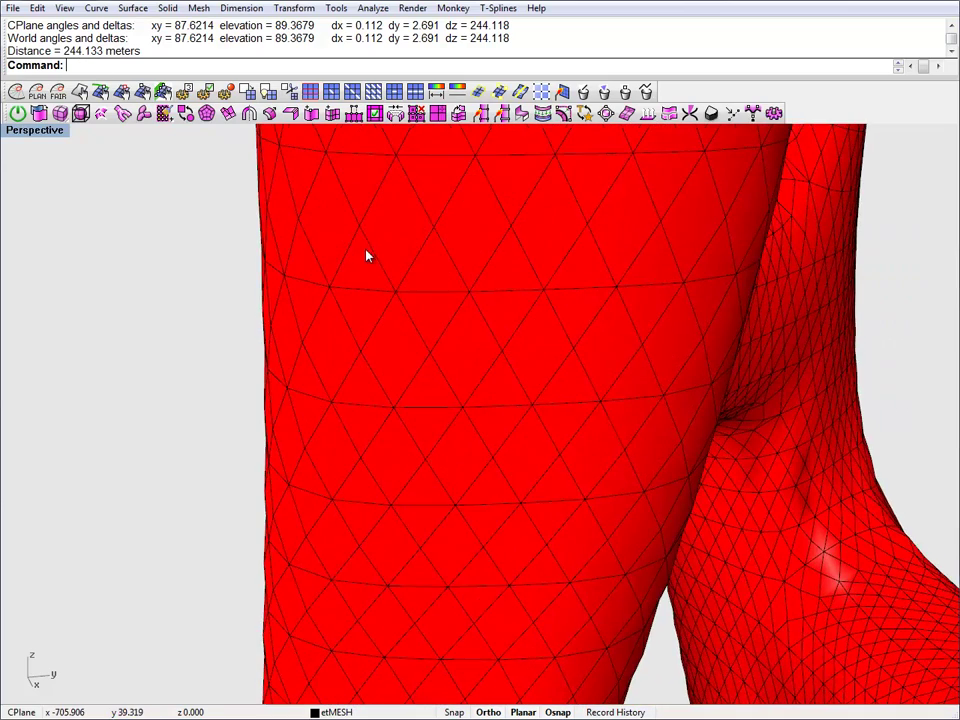
# Step: Measure two triangle edges between mesh vertices, 7.978 m and 4.364 m
pyautogui.write('d')
pyautogui.press('Return')
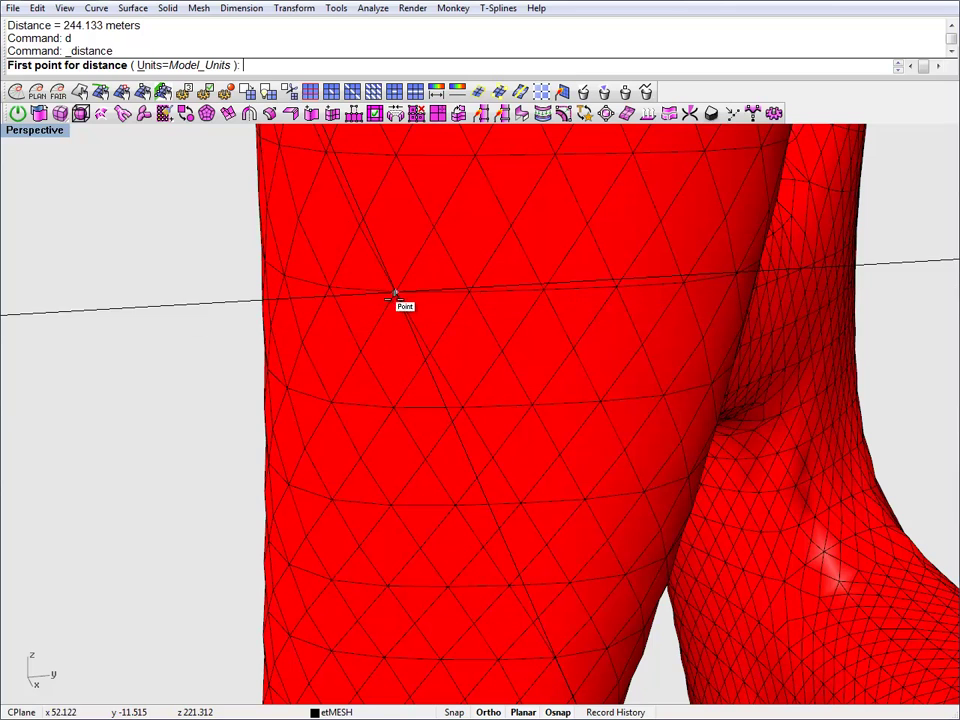
pyautogui.click(395, 292)
pyautogui.click(392, 398)
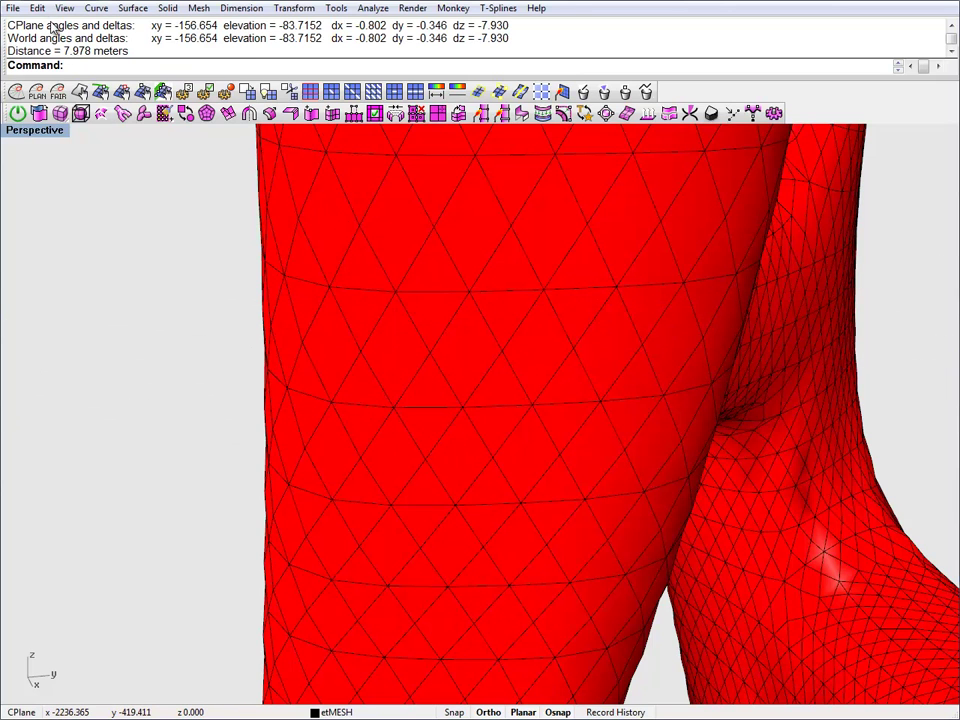
pyautogui.write('d')
pyautogui.press('Return')
pyautogui.click(360, 349)
pyautogui.click(432, 359)
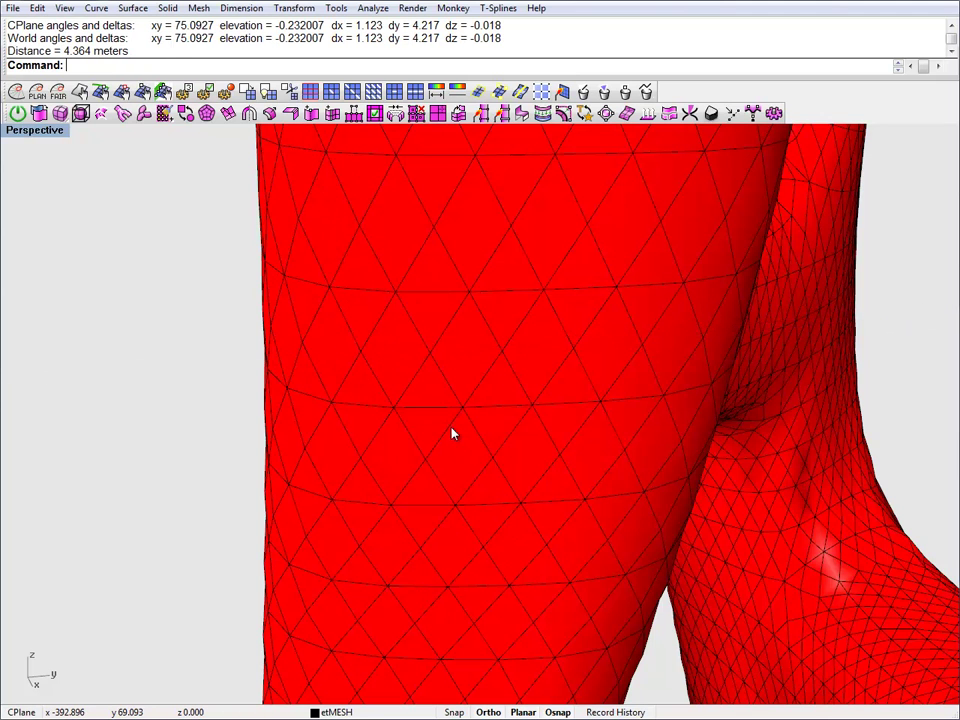
pyautogui.keyDown('shift'); pyautogui.moveTo(441, 407); pyautogui.dragTo(447, 352, button='right'); pyautogui.keyUp('shift')
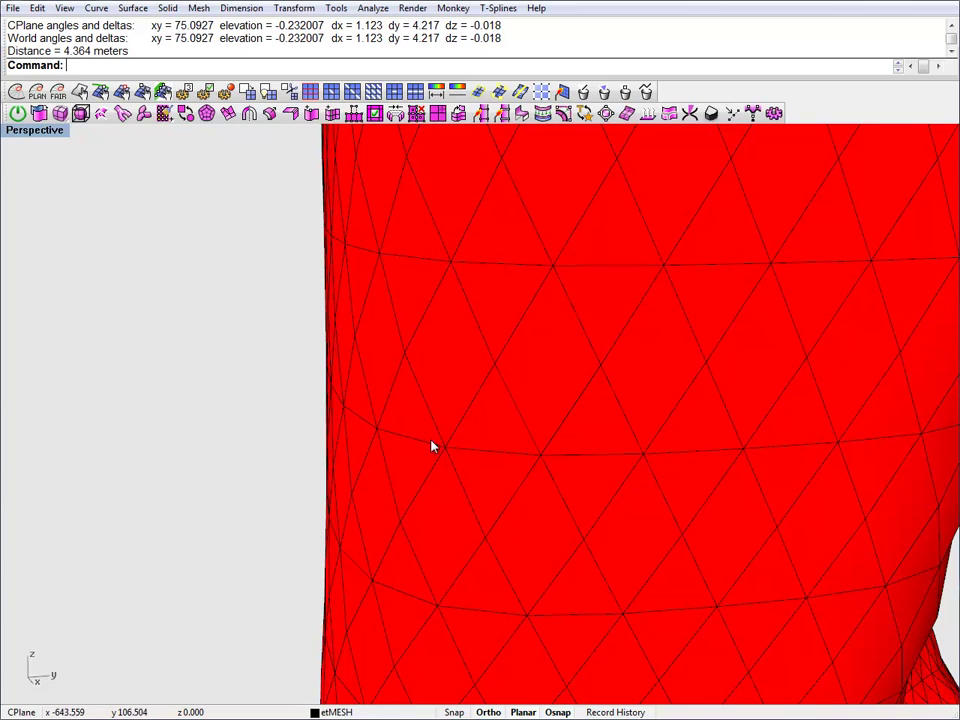
pyautogui.keyDown('ctrl'); pyautogui.moveTo(467, 349); pyautogui.dragTo(440, 313, button='right'); pyautogui.keyUp('ctrl')
# Step: Run the EvoluteTools planarity analysis on the mesh, colouring faces on a 0–0.0669 range
pyautogui.click(412, 291)
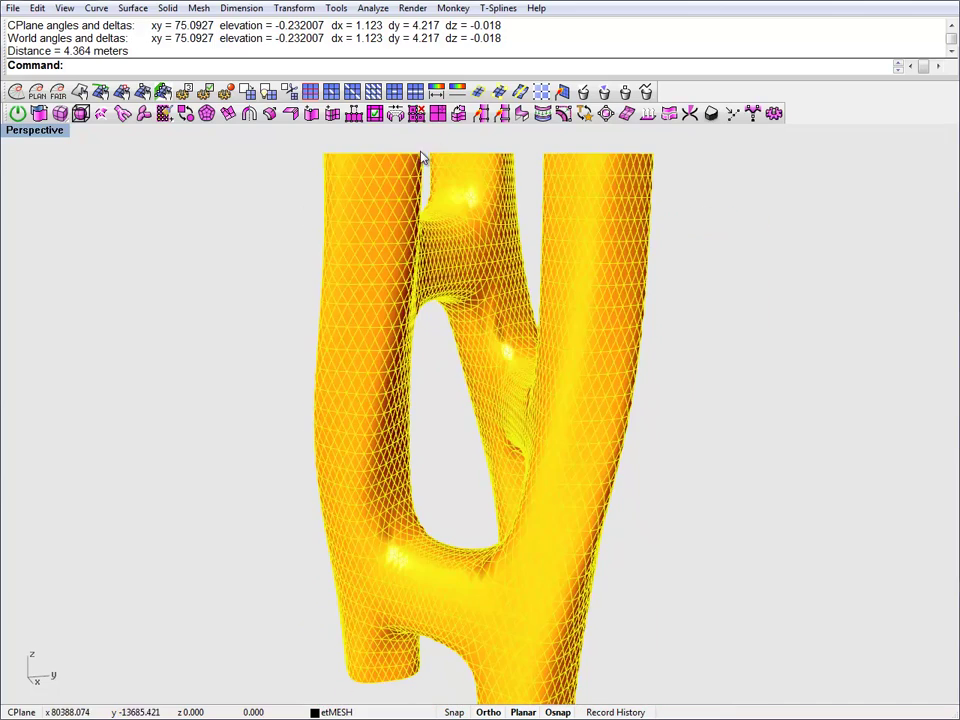
pyautogui.click(459, 113)
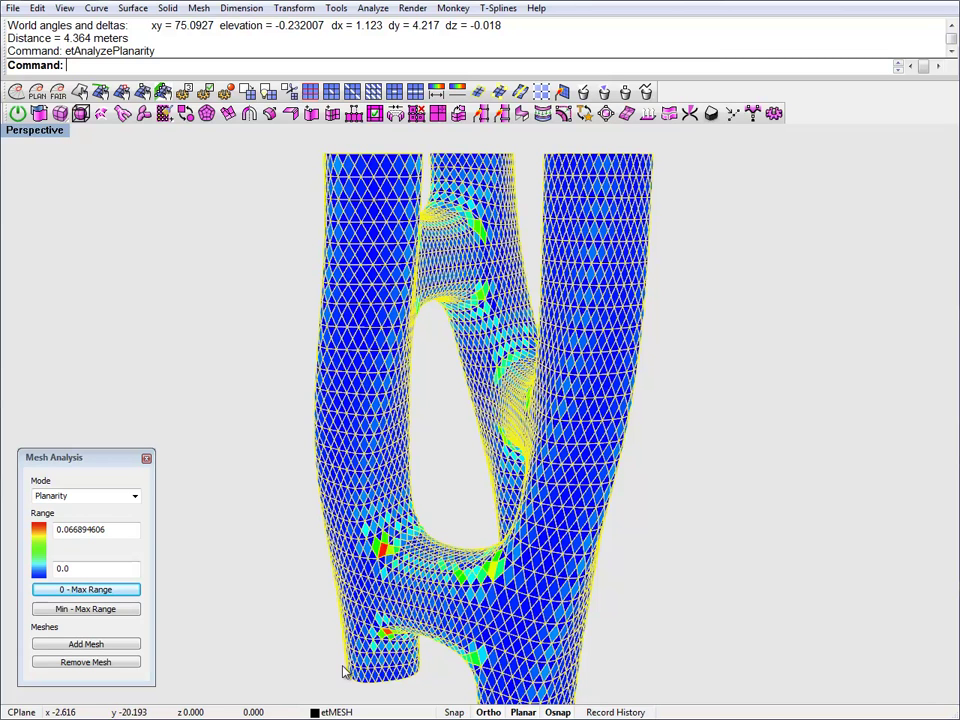
pyautogui.click(226, 531)
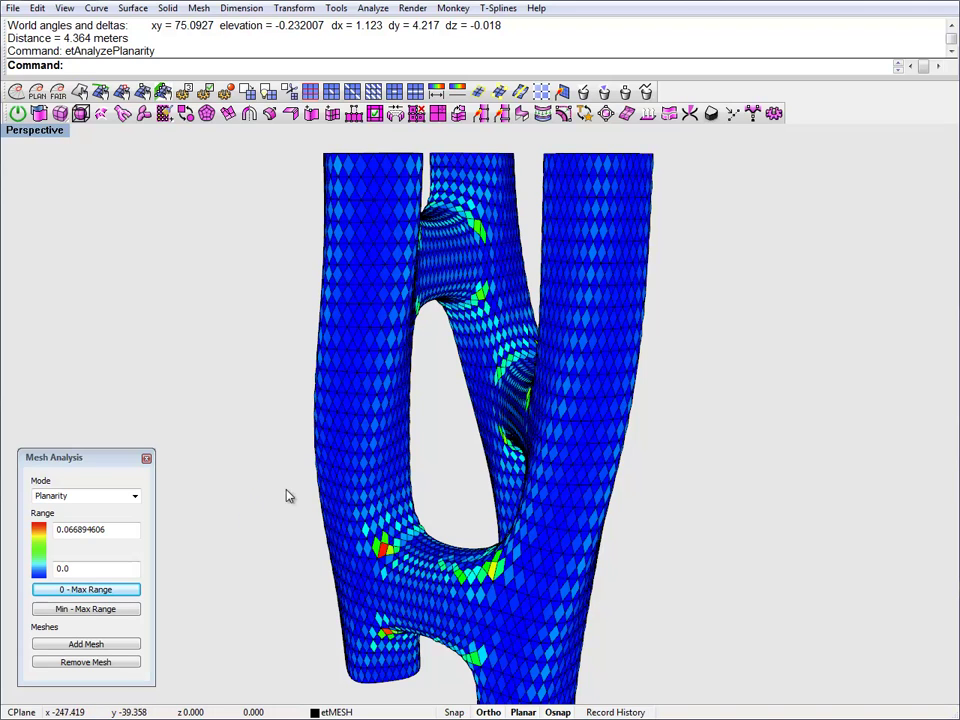
pyautogui.moveTo(326, 497); pyautogui.dragTo(426, 476, button='right')
# Step: Spin the view with Turntable, then bring up the optimization importance settings
pyautogui.write('turntable')
pyautogui.press('Return')
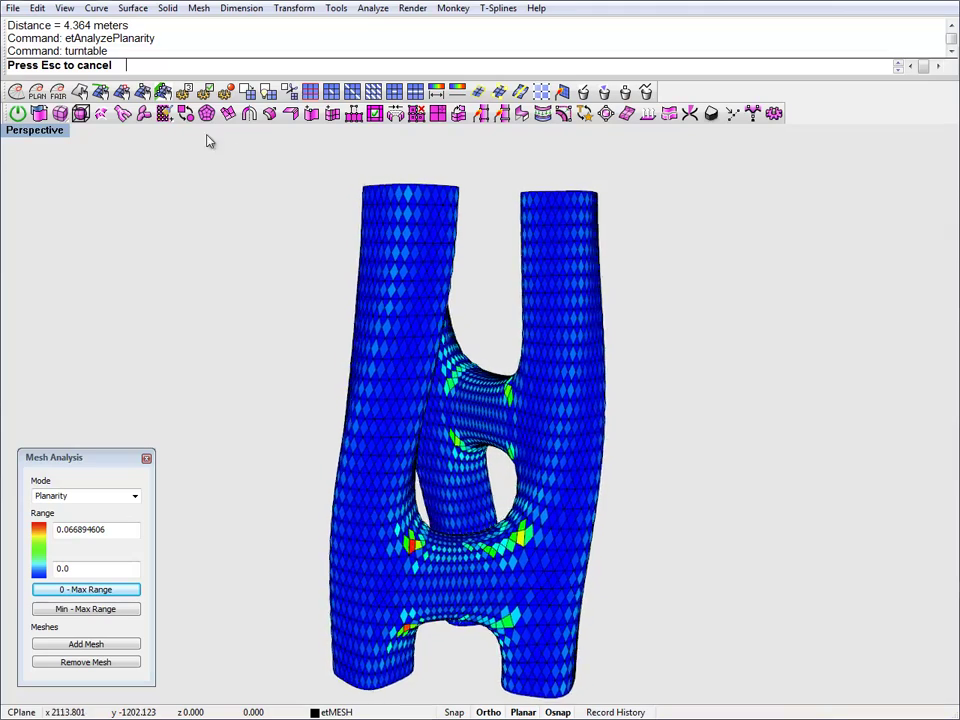
pyautogui.click(184, 93)
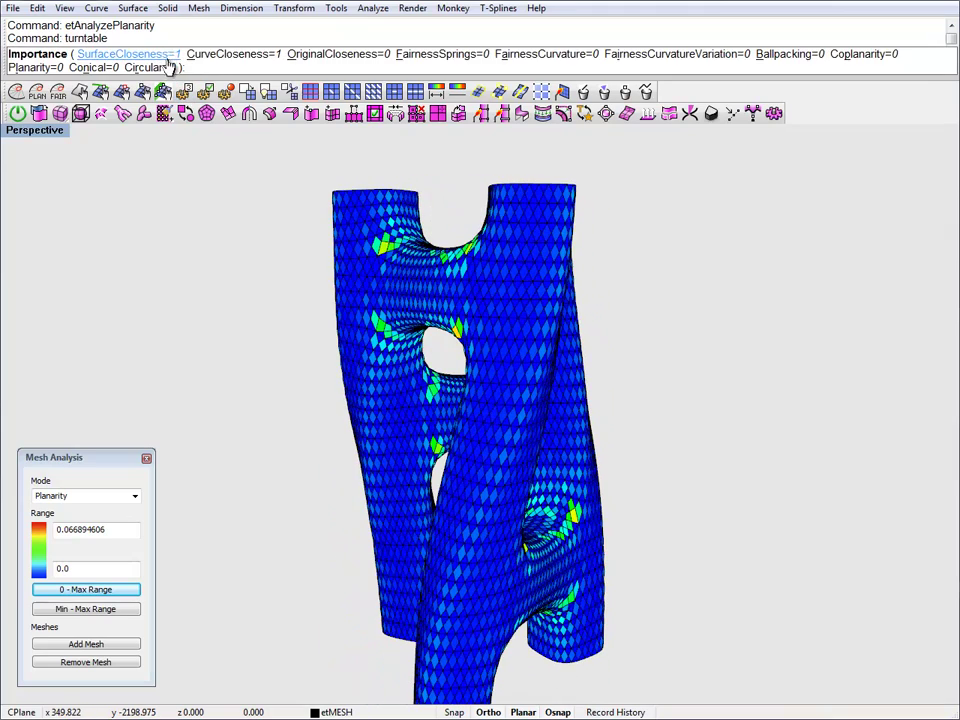
# Step: Set closeness importances to 0.7 (reference surface) and 0.5 (original), both fairness terms to 0.1
pyautogui.click(165, 56)
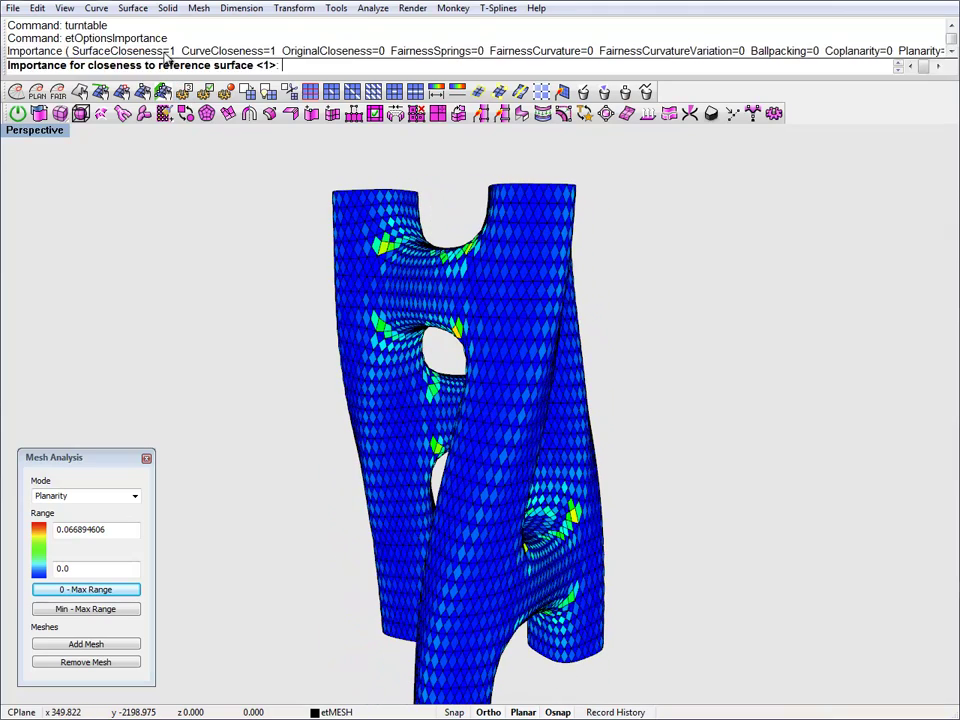
pyautogui.write('0.7')
pyautogui.press('Return')
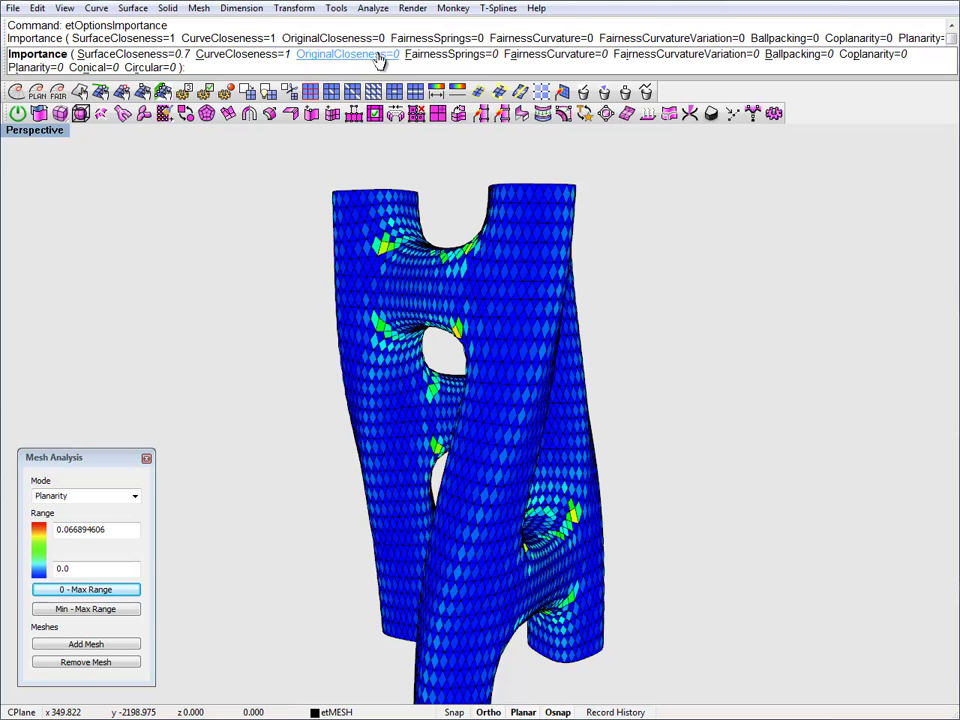
pyautogui.click(347, 54)
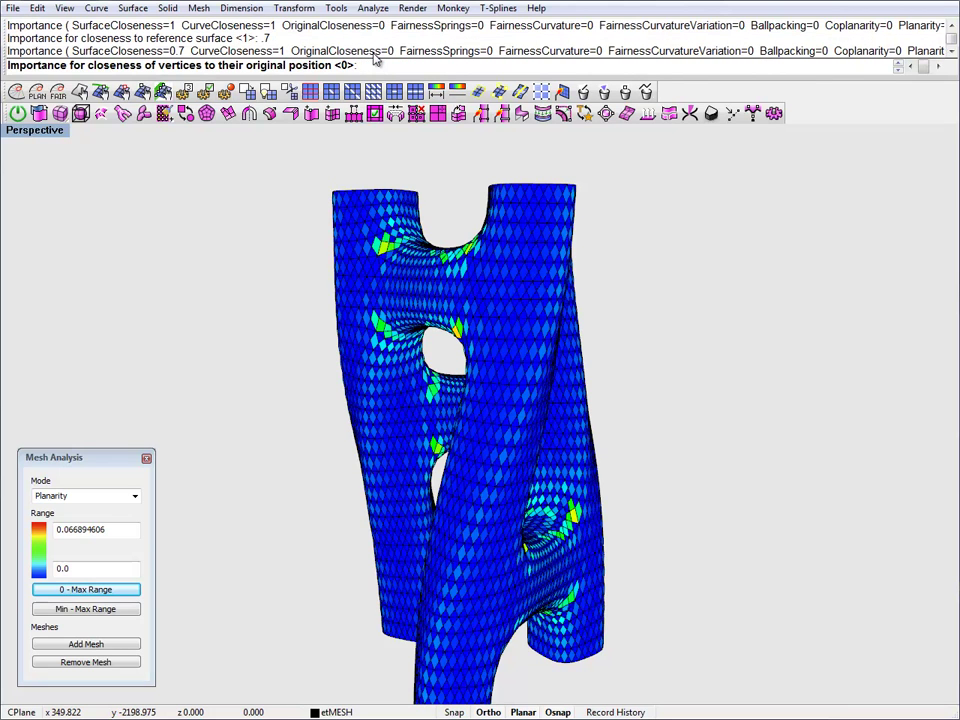
pyautogui.write('.5')
pyautogui.press('Return')
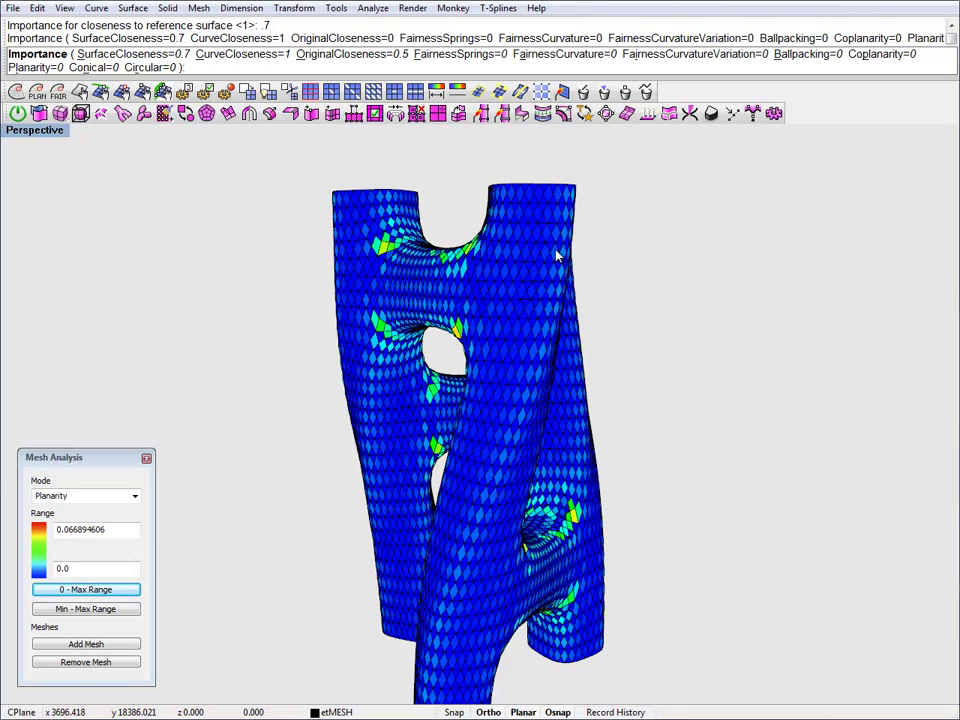
pyautogui.click(470, 54)
pyautogui.write('.1')
pyautogui.press('Return')
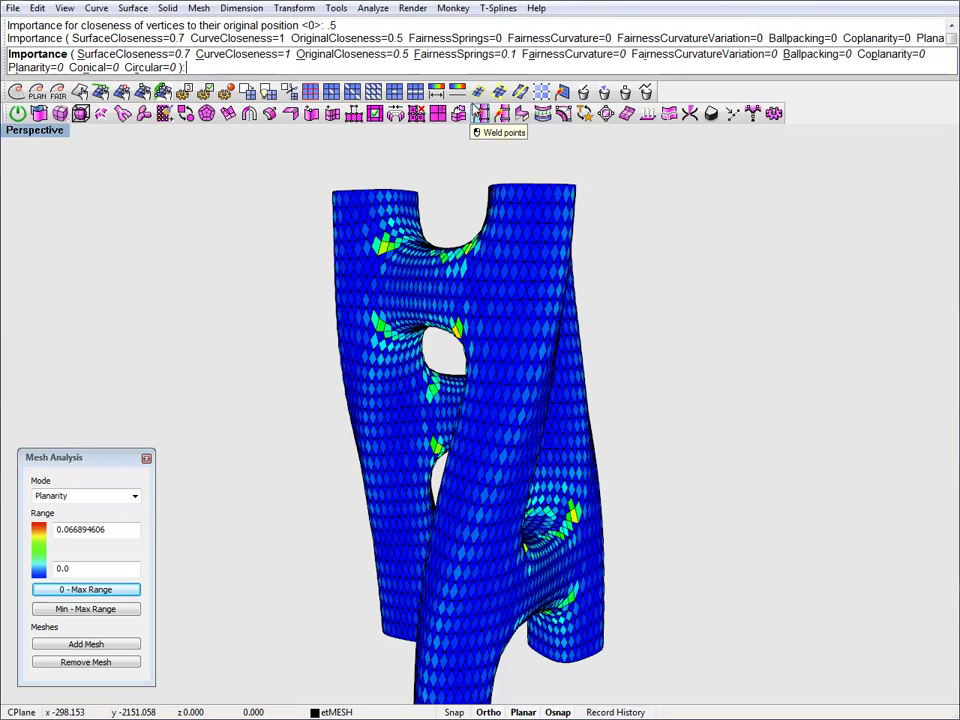
pyautogui.click(580, 54)
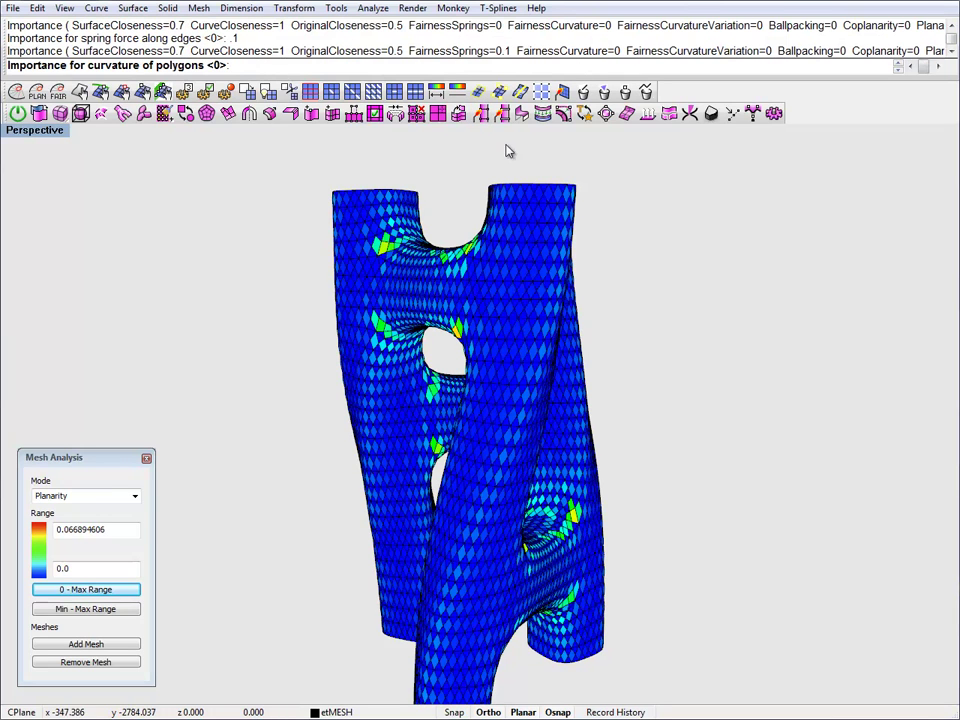
pyautogui.write('.1')
pyautogui.press('Return')
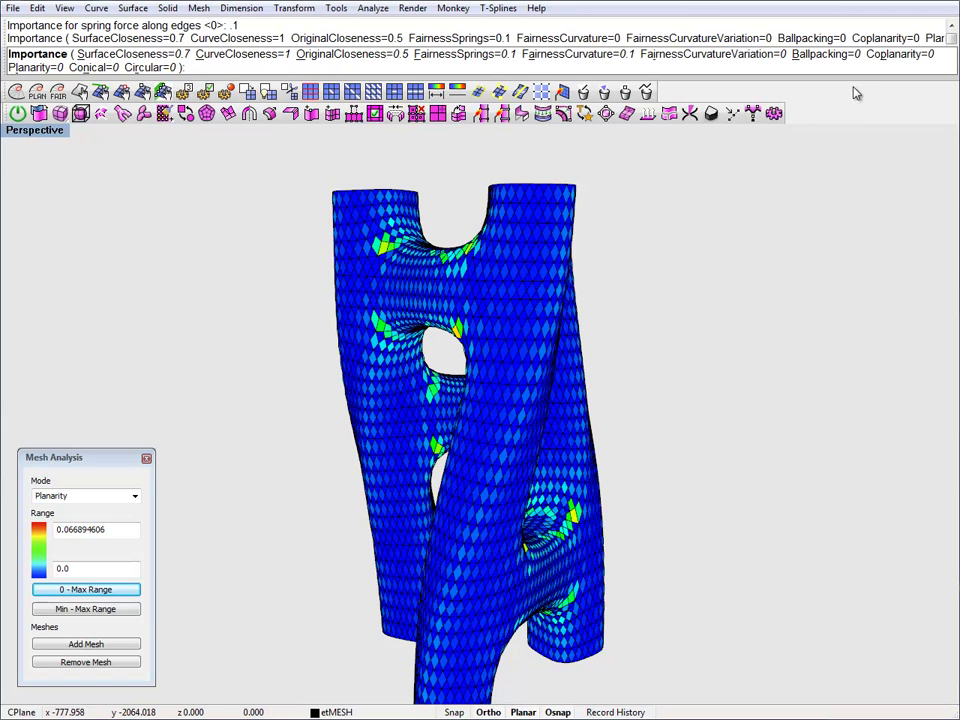
# Step: Set face planarity importance to 7 and vertex coplanarity to 1, then select the mesh
pyautogui.click(30, 67)
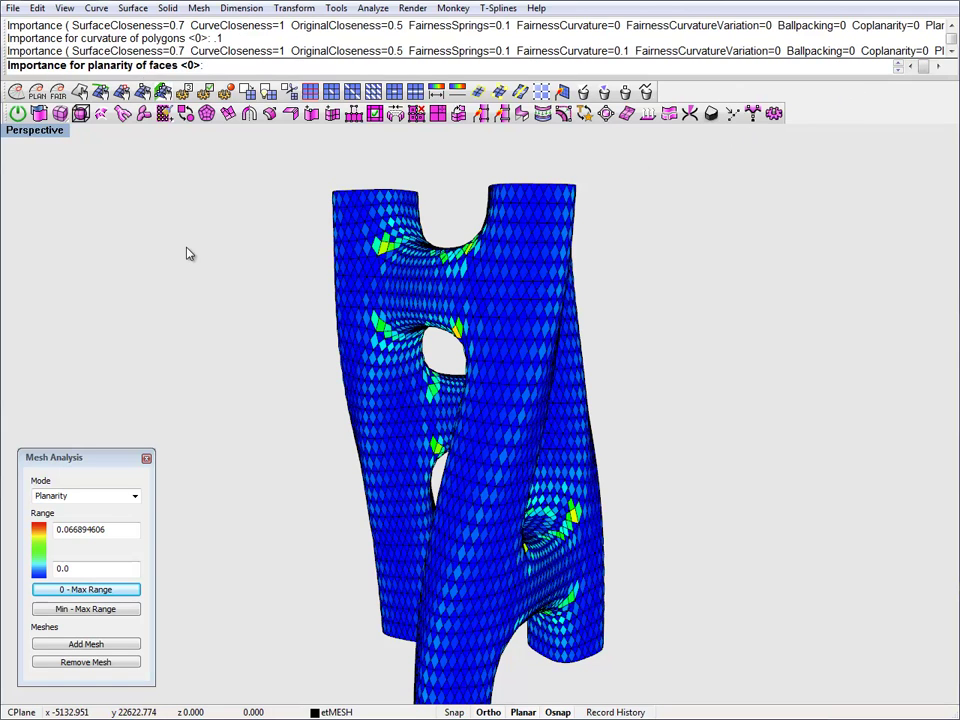
pyautogui.write('7')
pyautogui.press('Return')
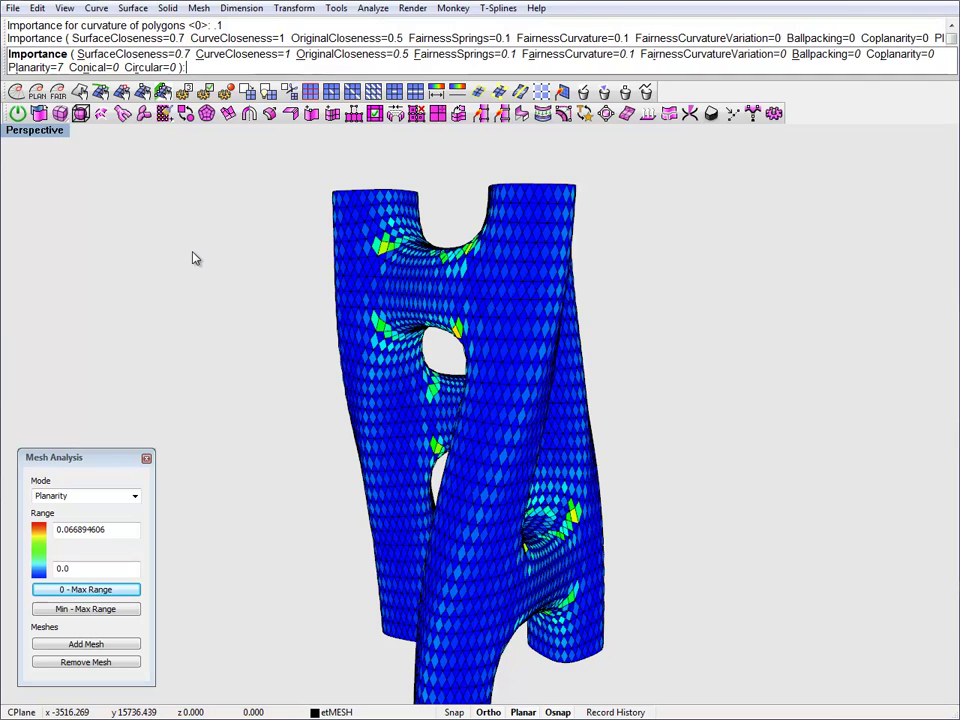
pyautogui.click(895, 54)
pyautogui.write('1')
pyautogui.press('Return')
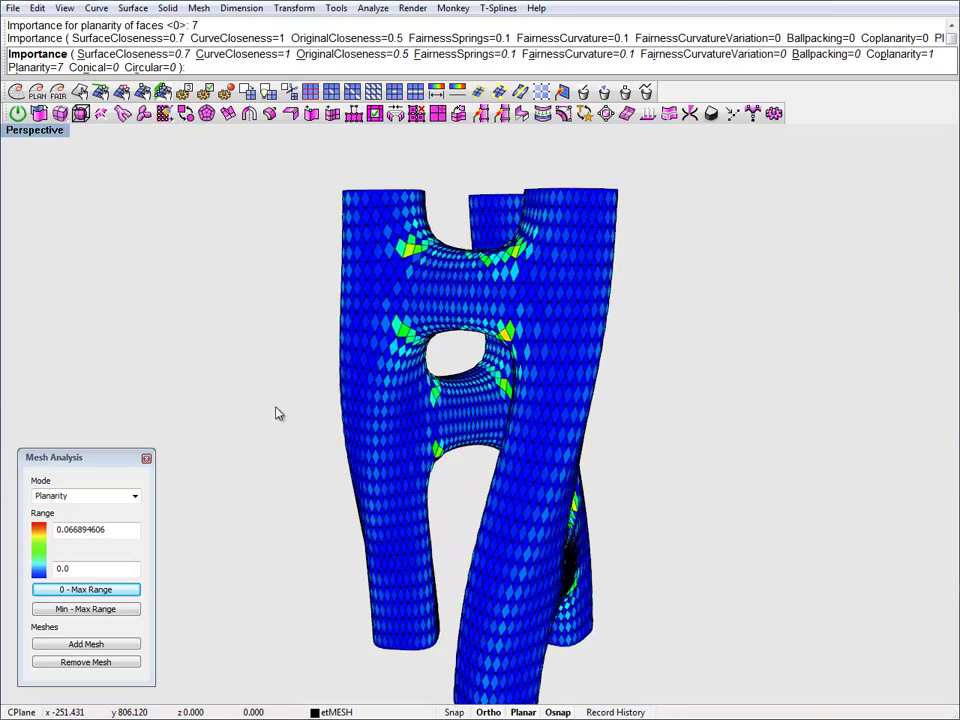
pyautogui.press('Return')
pyautogui.moveTo(418, 435); pyautogui.dragTo(430, 380, button='right')
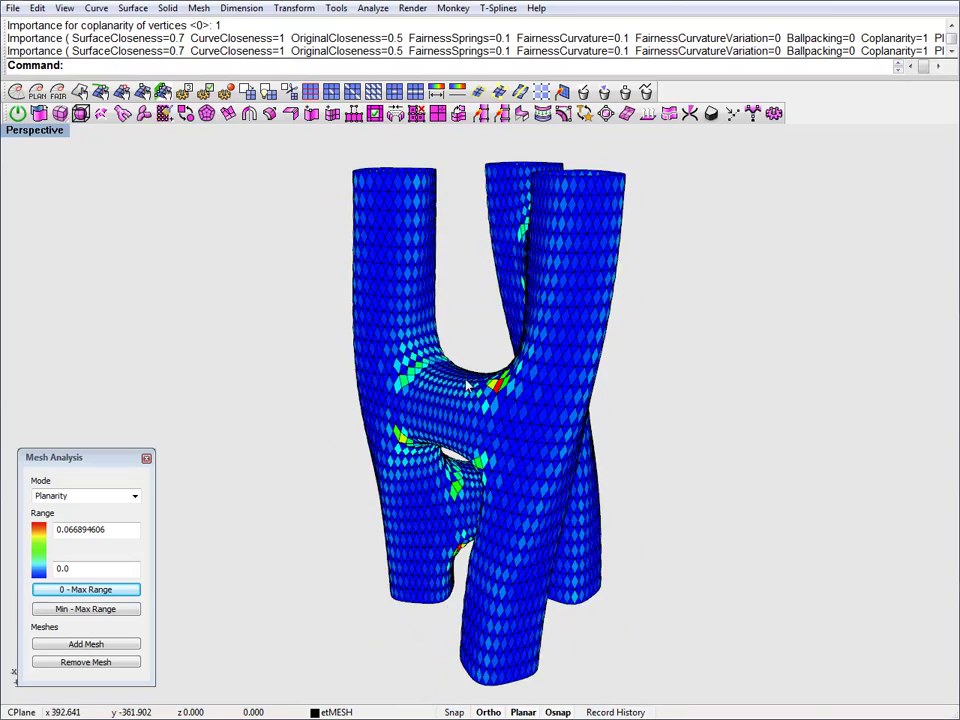
pyautogui.click(380, 280)
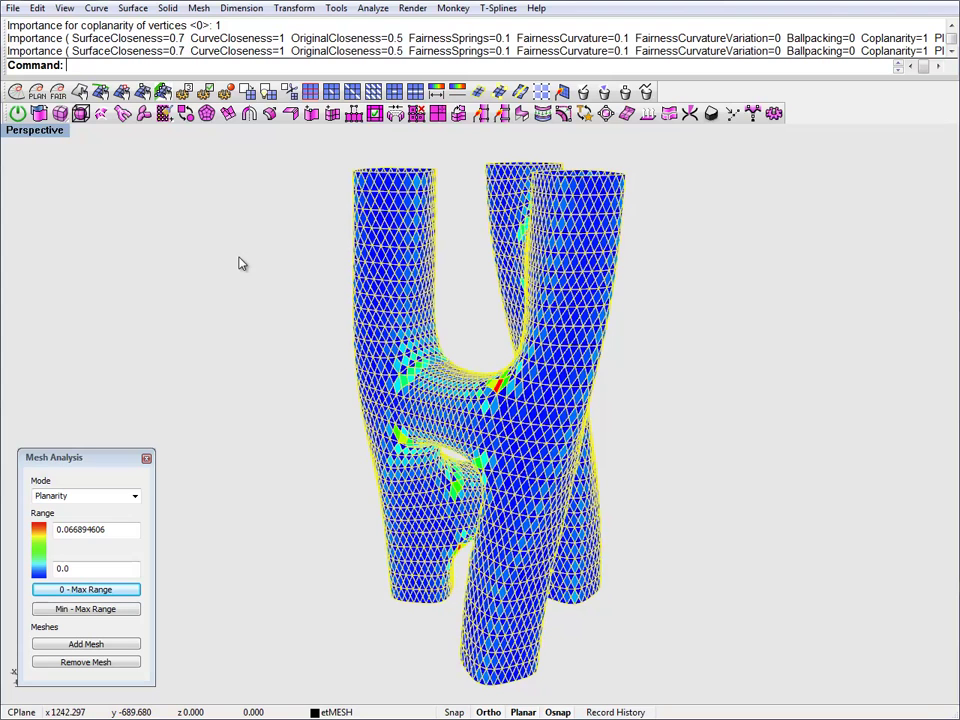
# Step: Optimize the tube mesh and rescale planarity colours to the new 0.015021871 maximum deviation
pyautogui.click(16, 93)
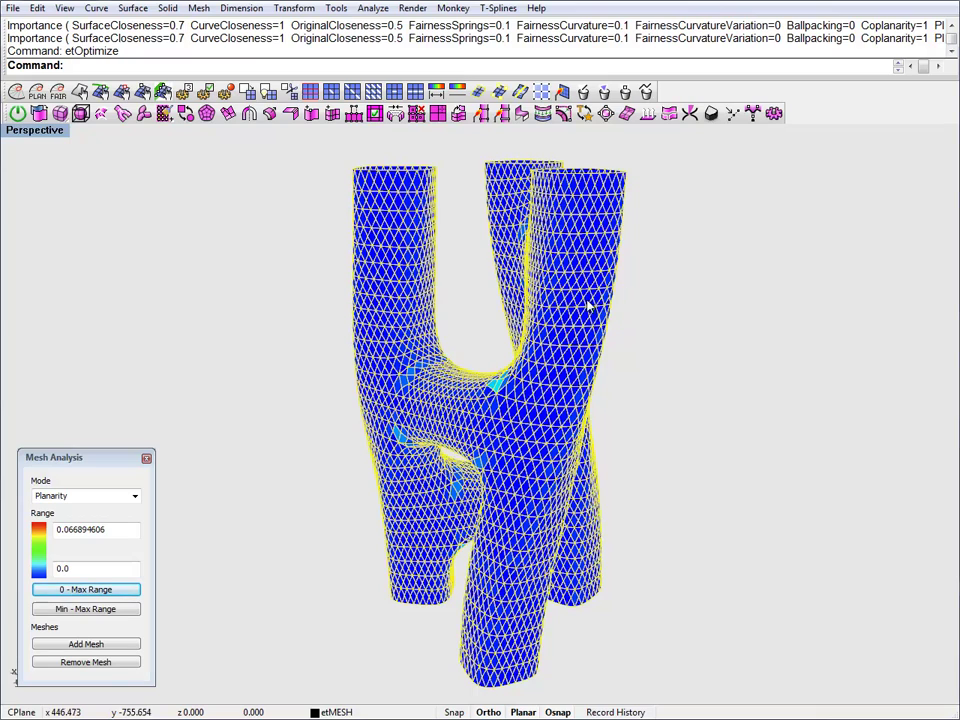
pyautogui.moveTo(244, 328); pyautogui.dragTo(420, 422, button='right')
pyautogui.click(135, 590)
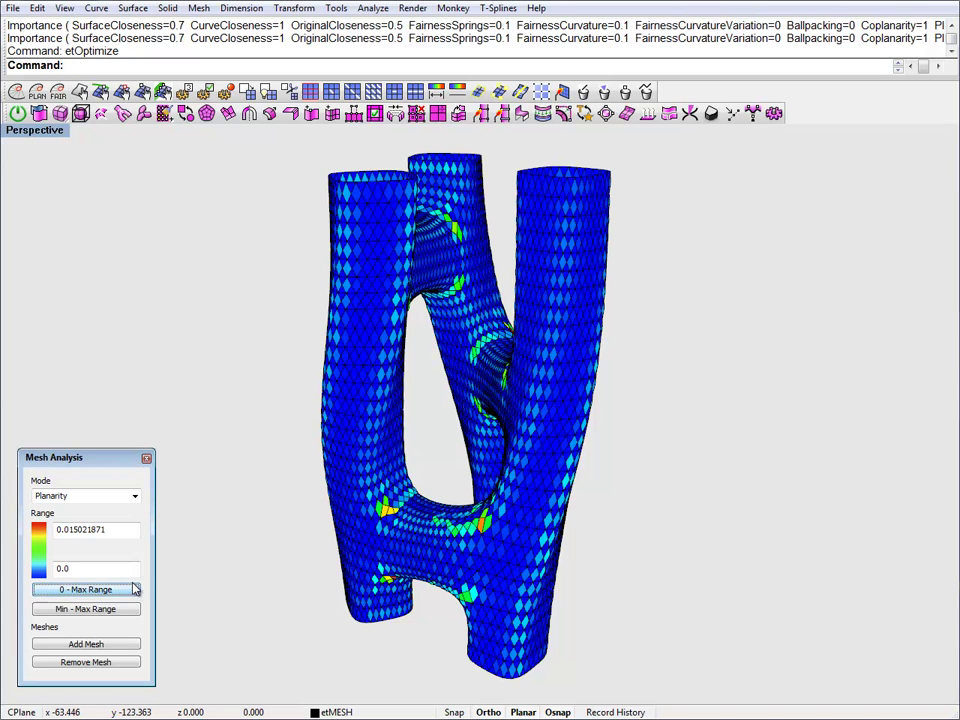
pyautogui.moveTo(68, 531); pyautogui.dragTo(75, 530)
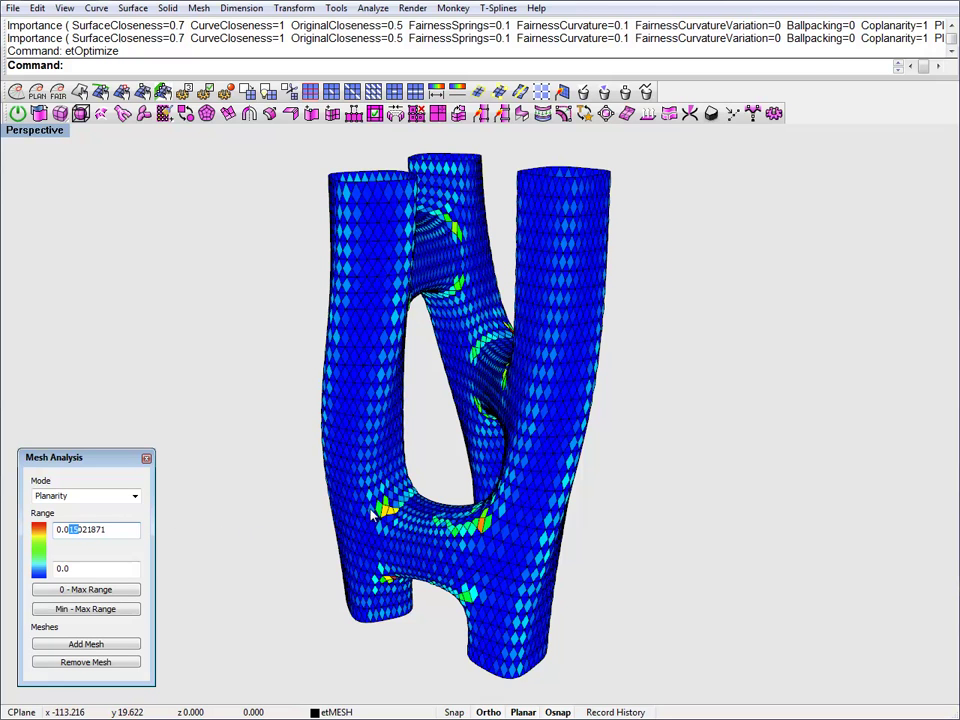
pyautogui.moveTo(410, 510); pyautogui.dragTo(430, 503, button='right')
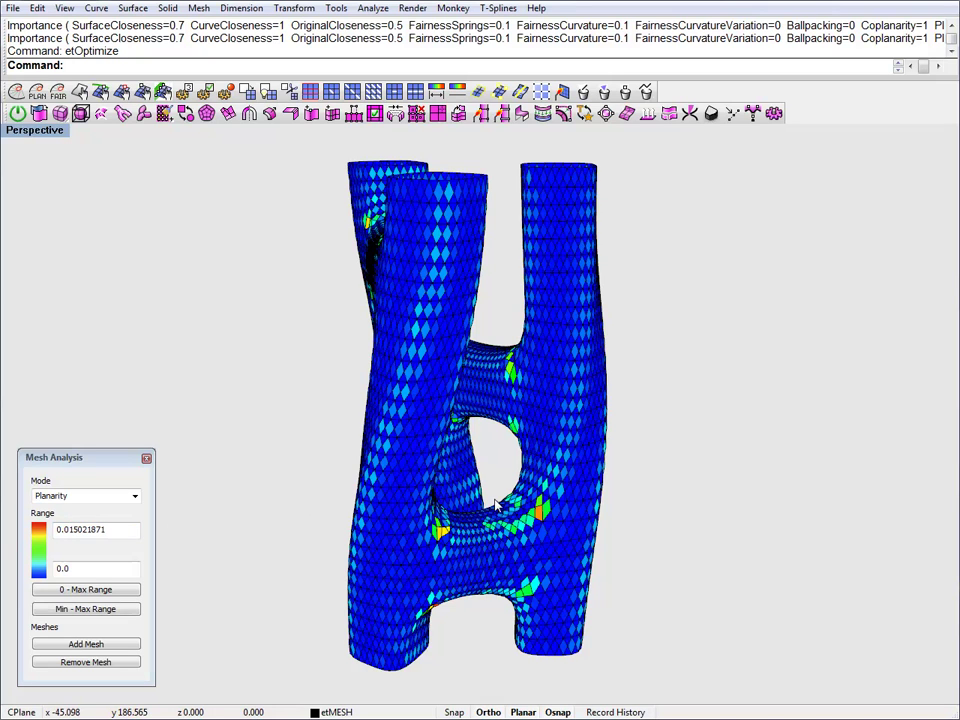
pyautogui.moveTo(300, 510); pyautogui.dragTo(347, 461, button='right')
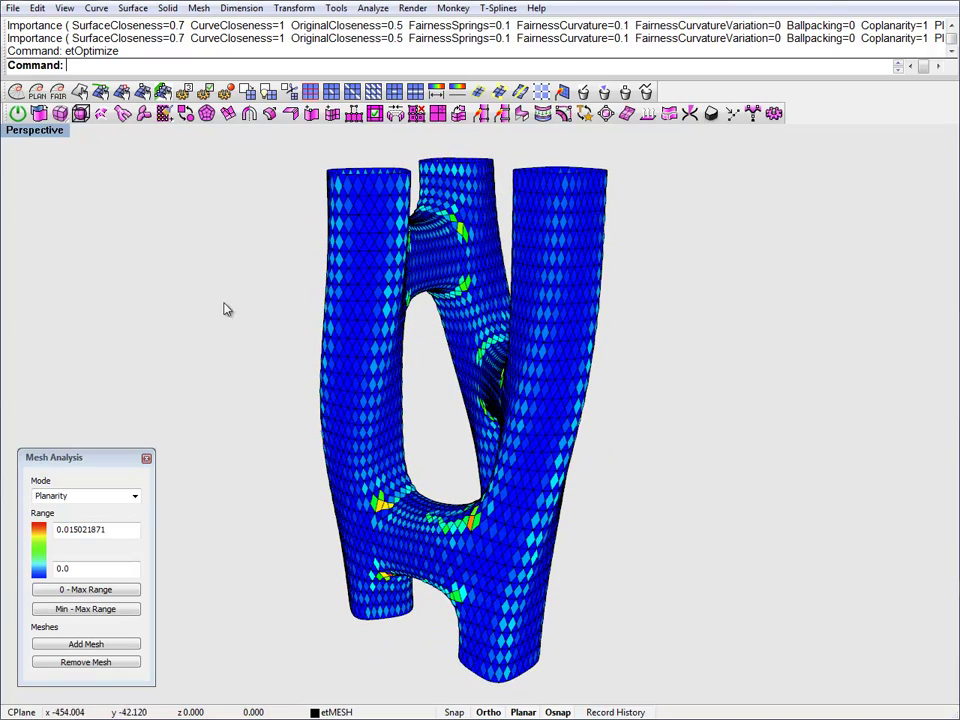
pyautogui.click(16, 91)
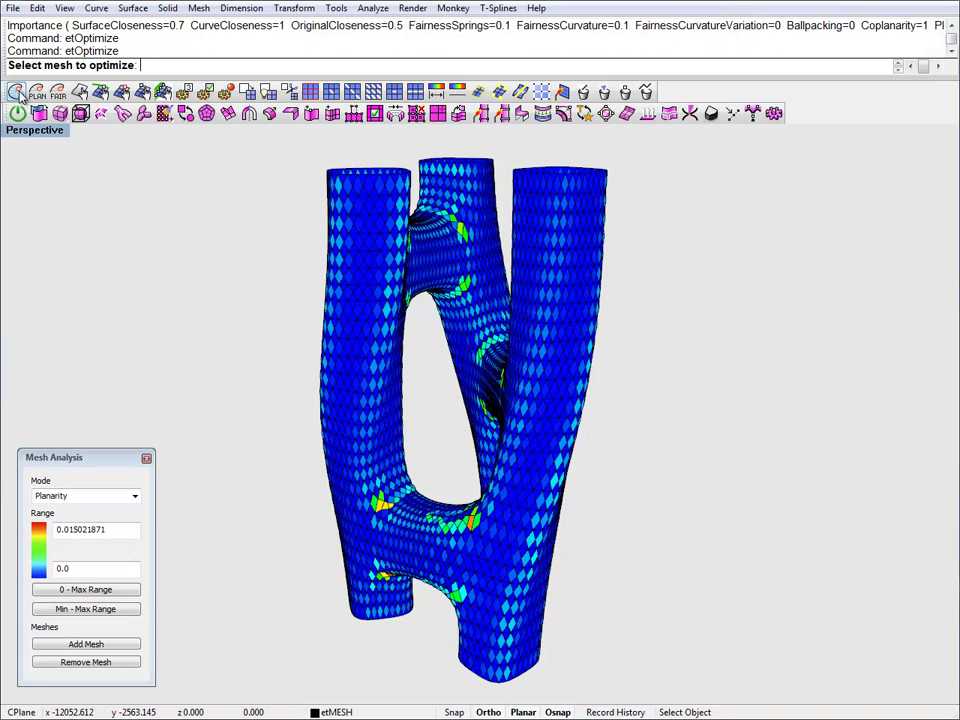
# Step: Run etOptimize on the tube mesh for three further passes
pyautogui.click(343, 186)
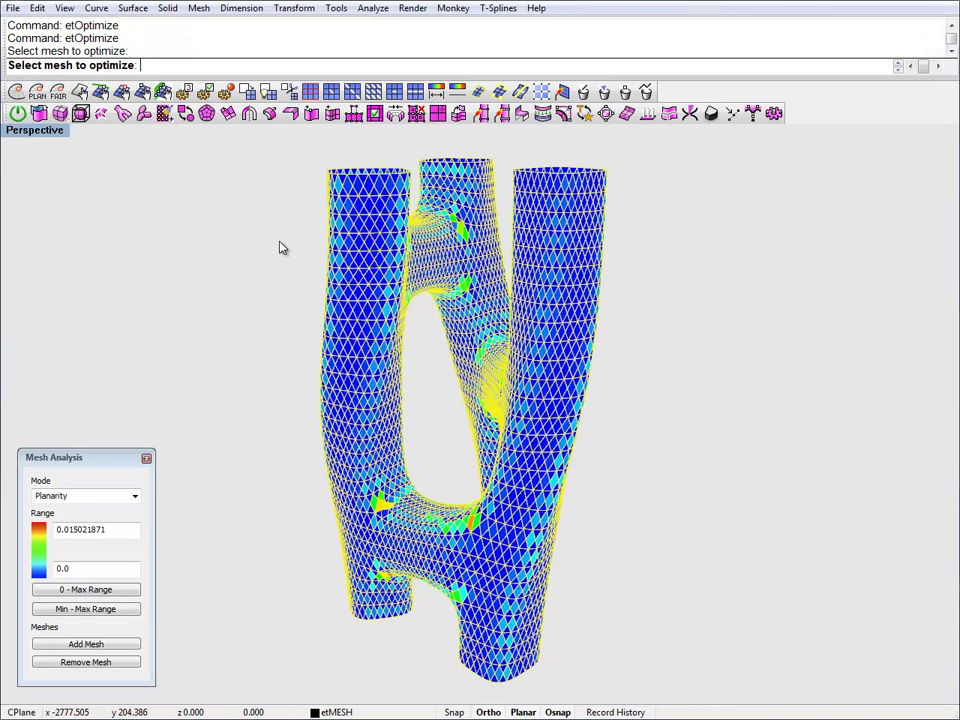
pyautogui.press('Return')
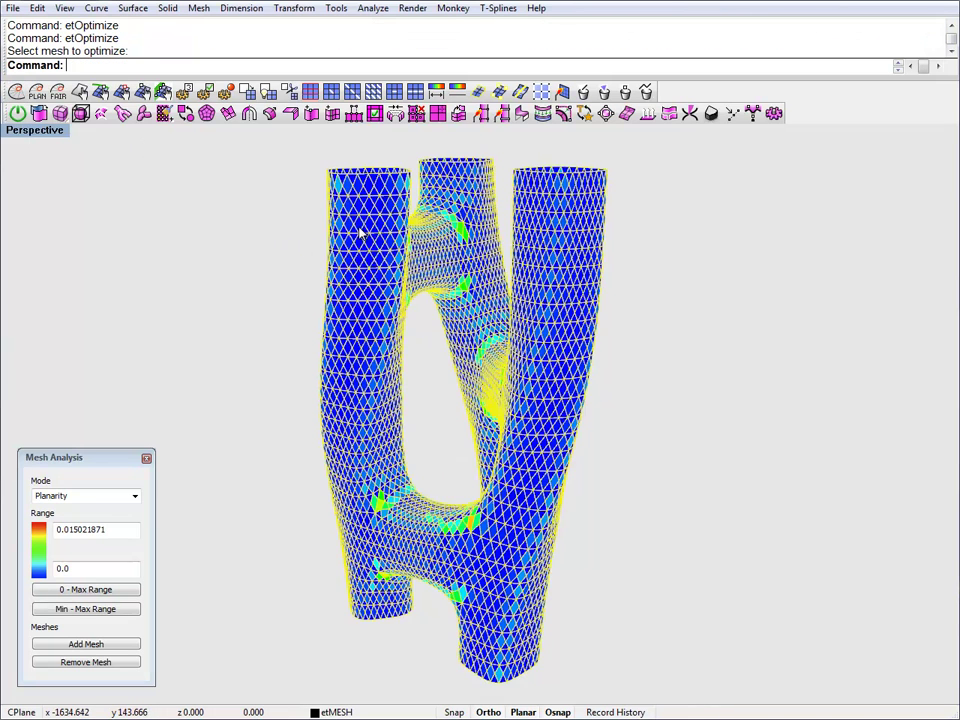
pyautogui.click(17, 95)
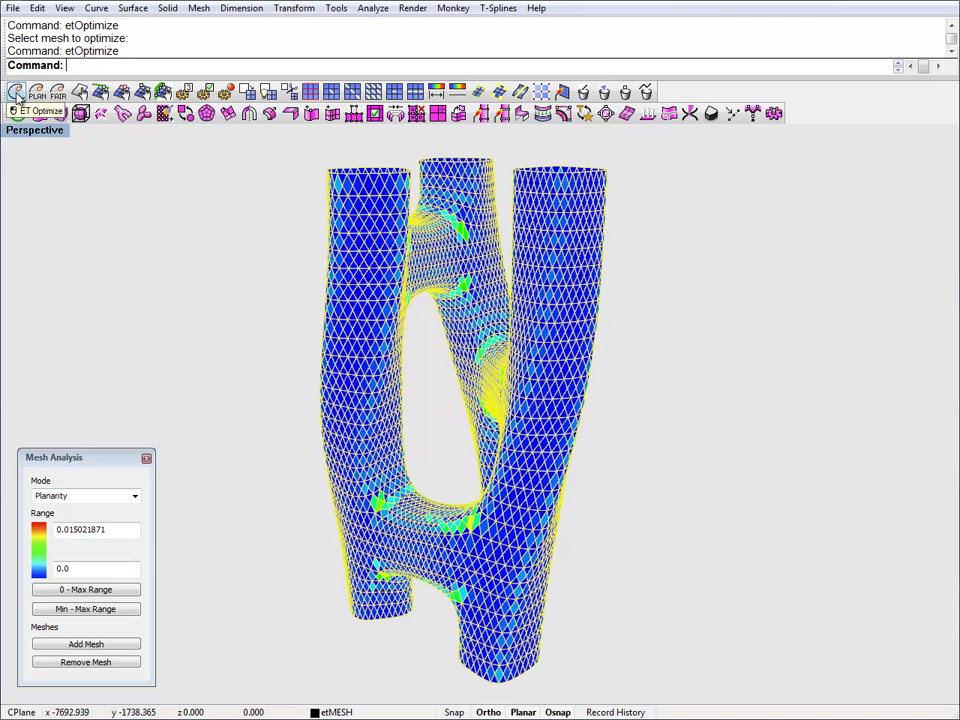
pyautogui.click(17, 95)
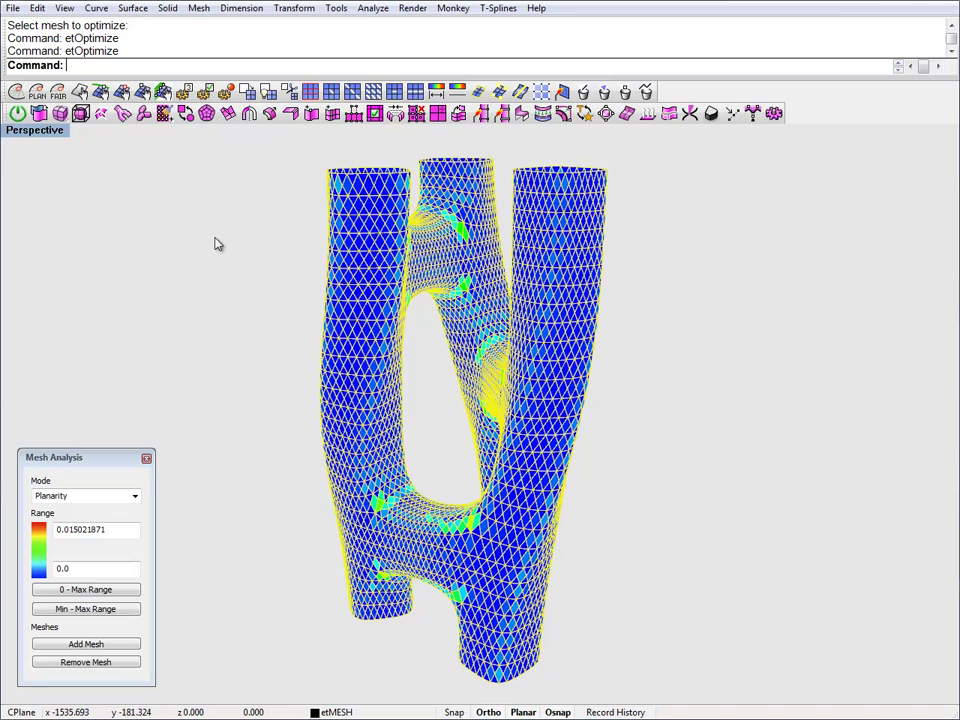
# Step: Raise face planarity importance from 7 to 8 and optimize again
pyautogui.click(143, 90)
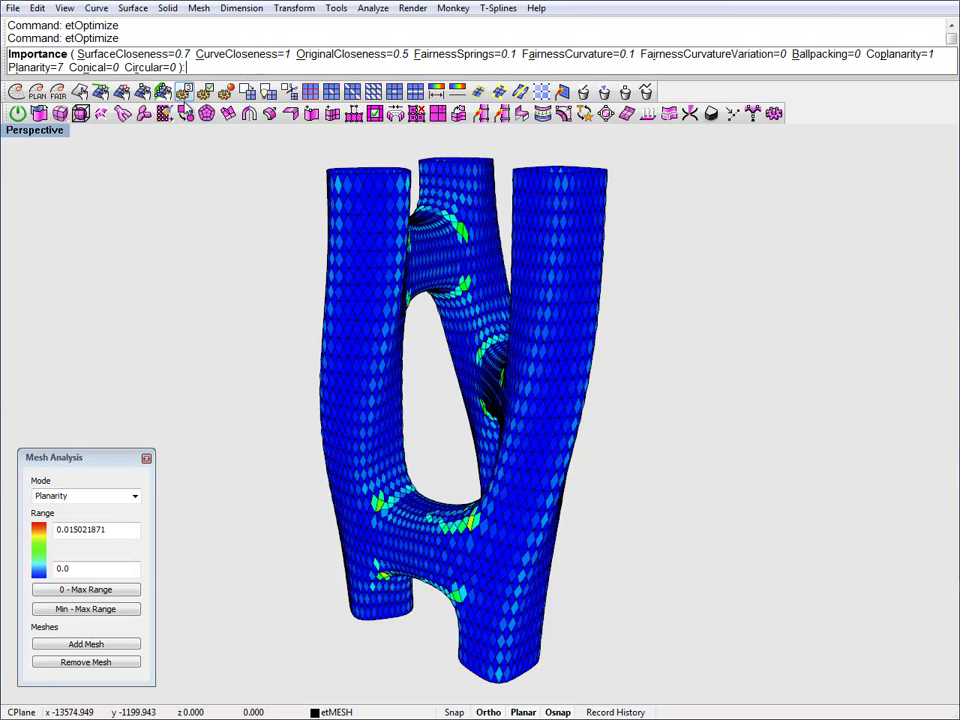
pyautogui.click(26, 67)
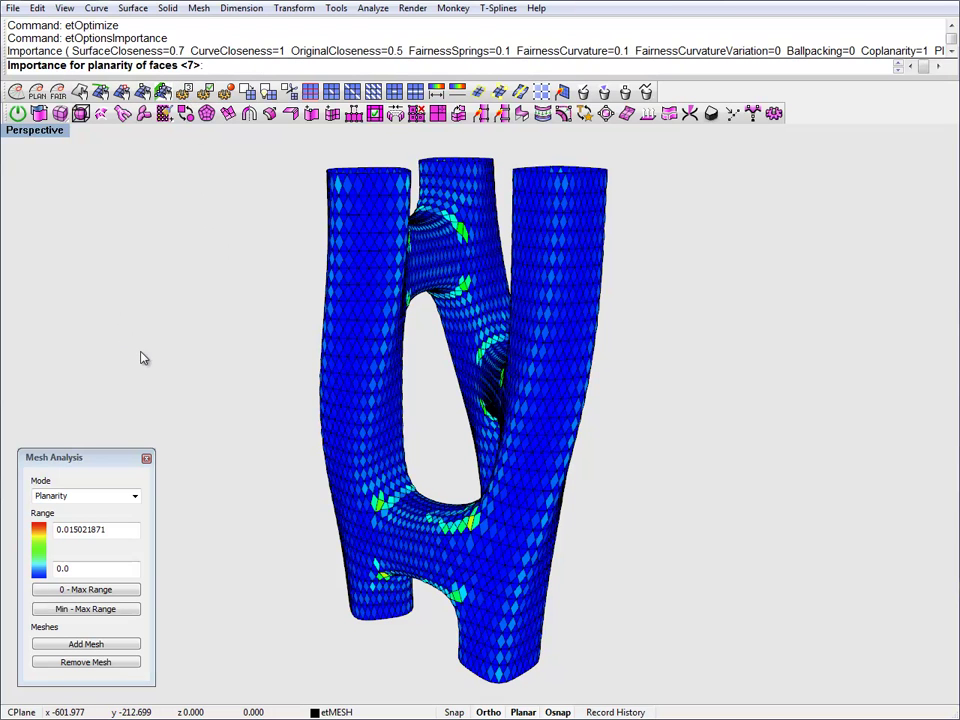
pyautogui.write('8')
pyautogui.press('Return')
pyautogui.press('Return')
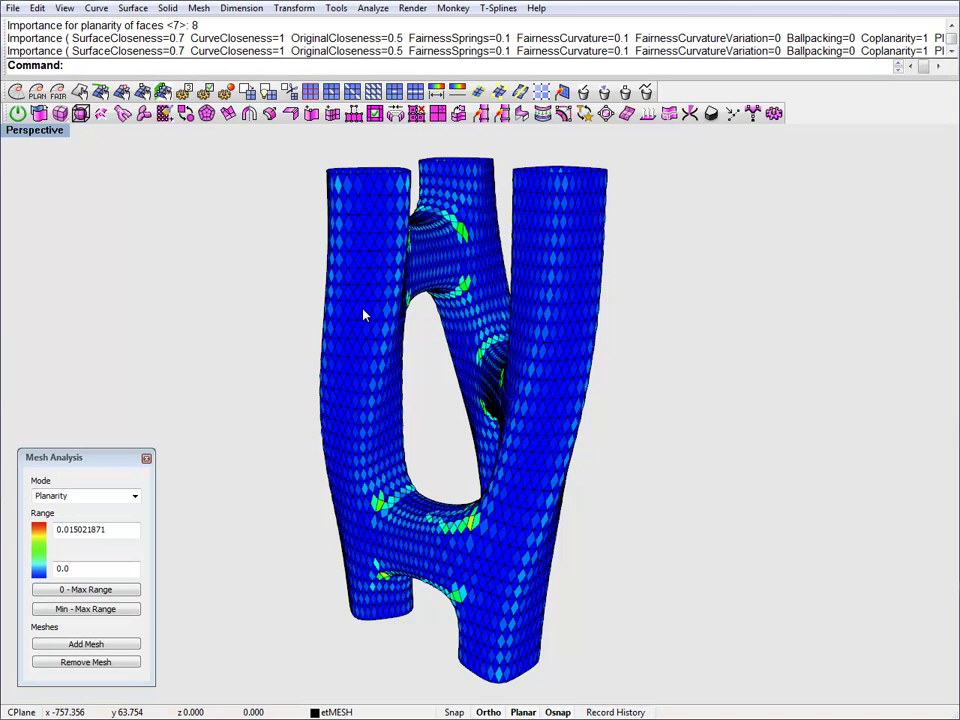
pyautogui.click(17, 93)
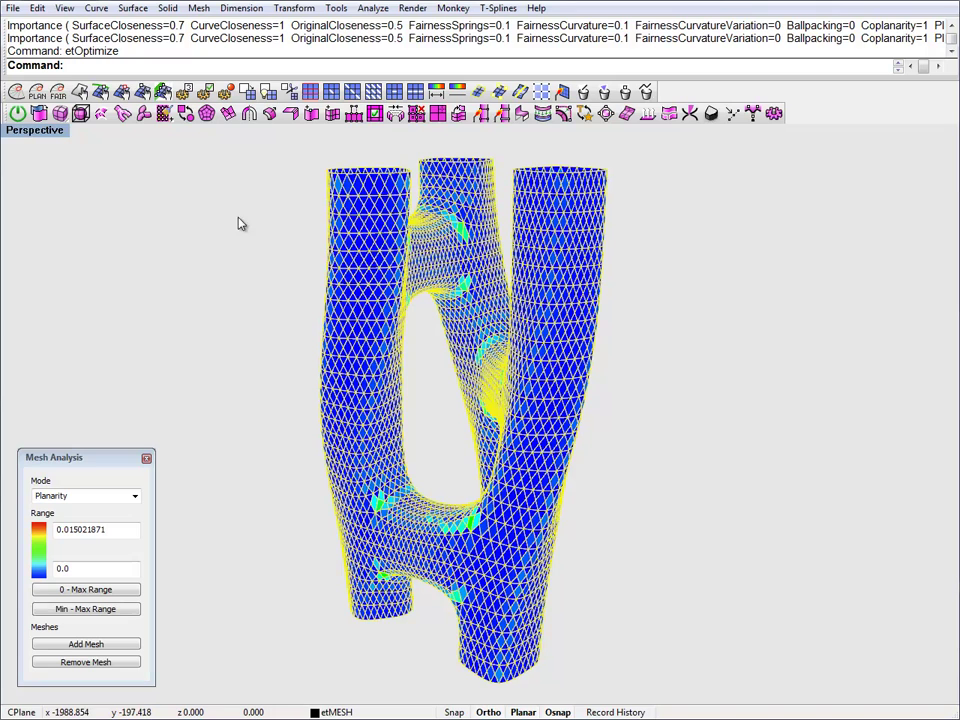
# Step: Run two more optimization passes and rescale the planarity analysis to 0–0.008488426
pyautogui.click(18, 92)
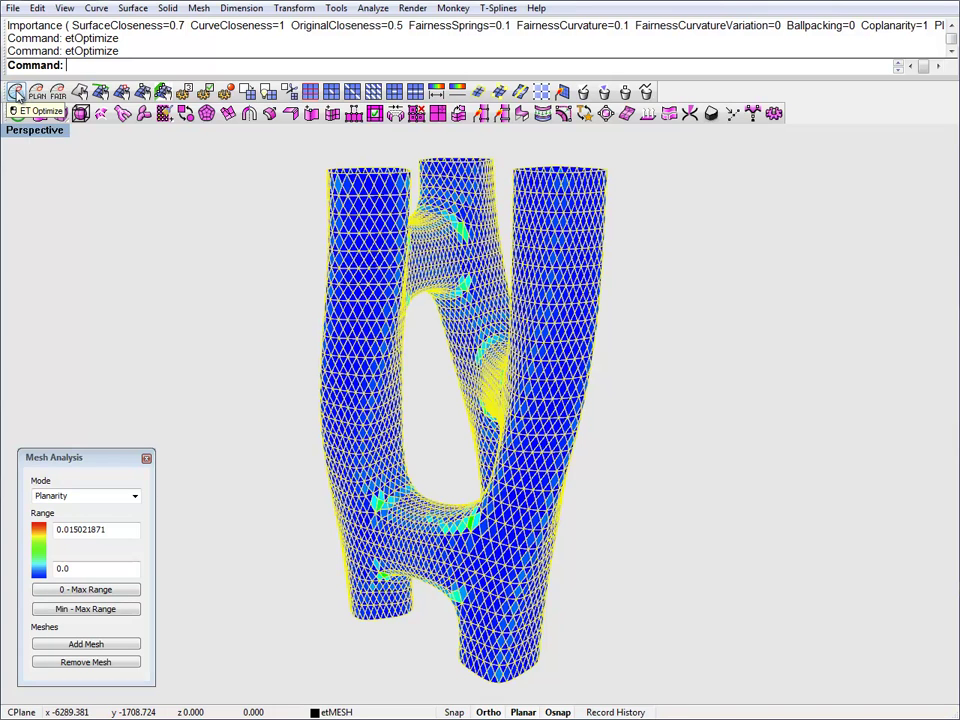
pyautogui.click(17, 93)
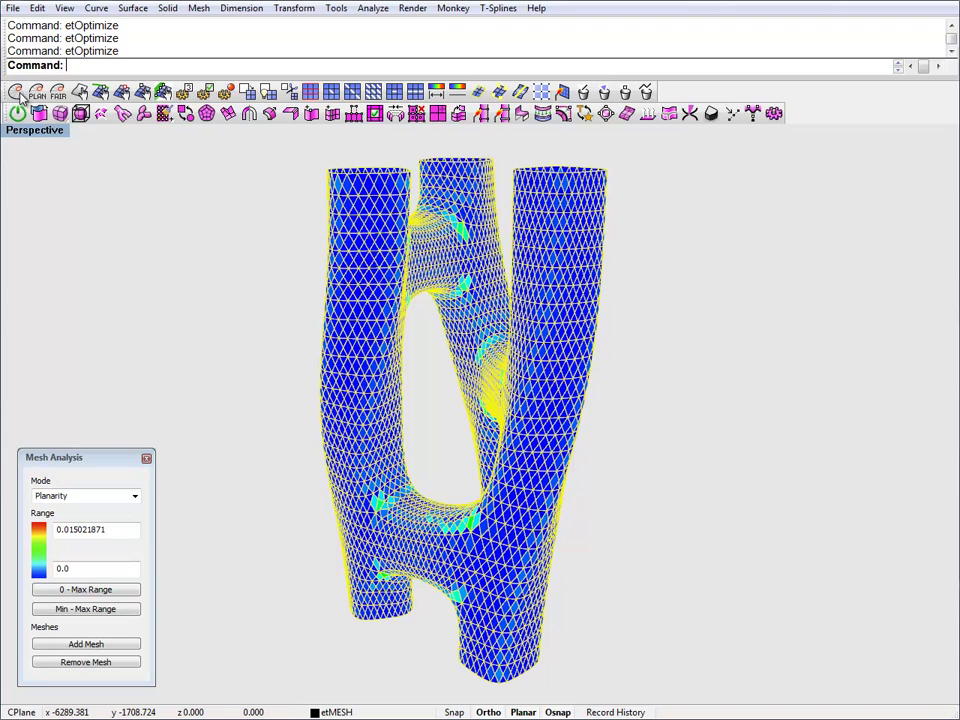
pyautogui.click(237, 278)
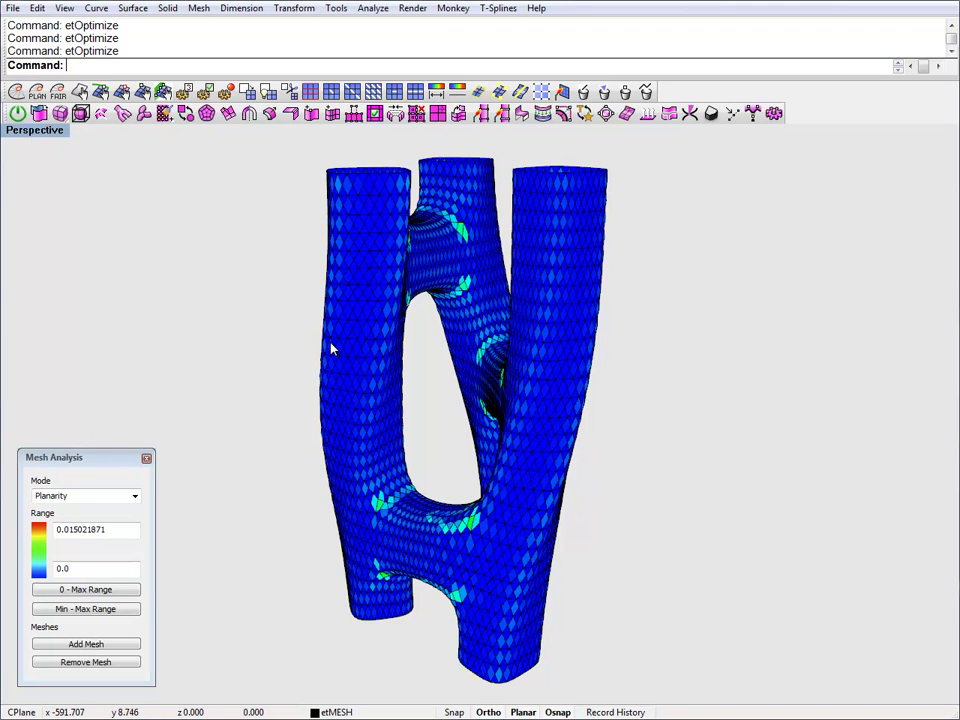
pyautogui.click(122, 591)
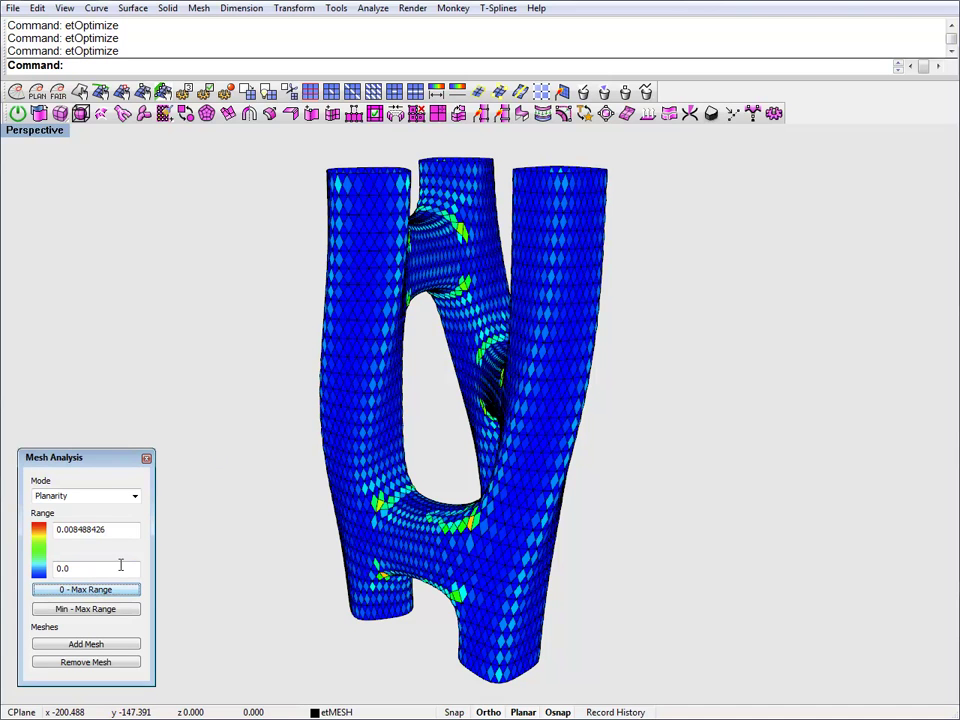
pyautogui.moveTo(80, 533); pyautogui.dragTo(75, 532)
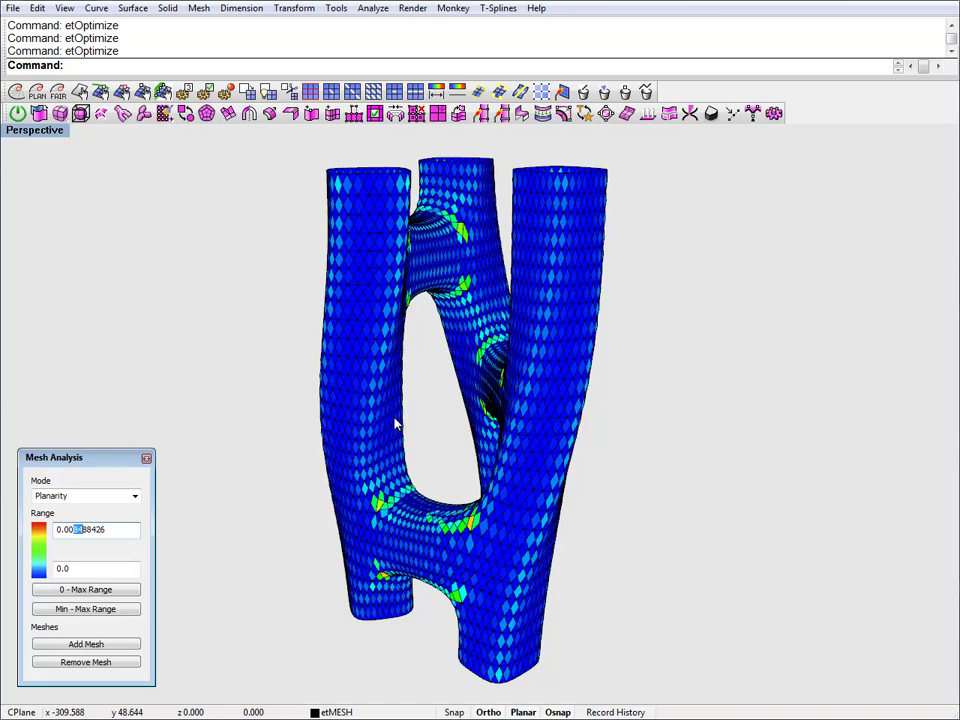
pyautogui.moveTo(527, 499); pyautogui.dragTo(461, 425, button='right')
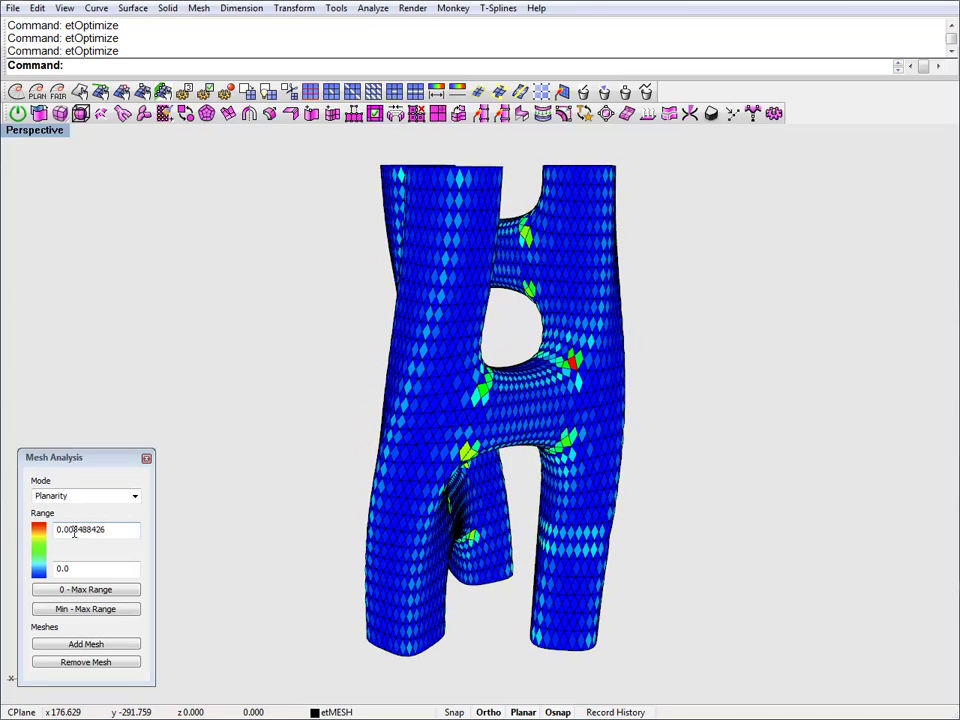